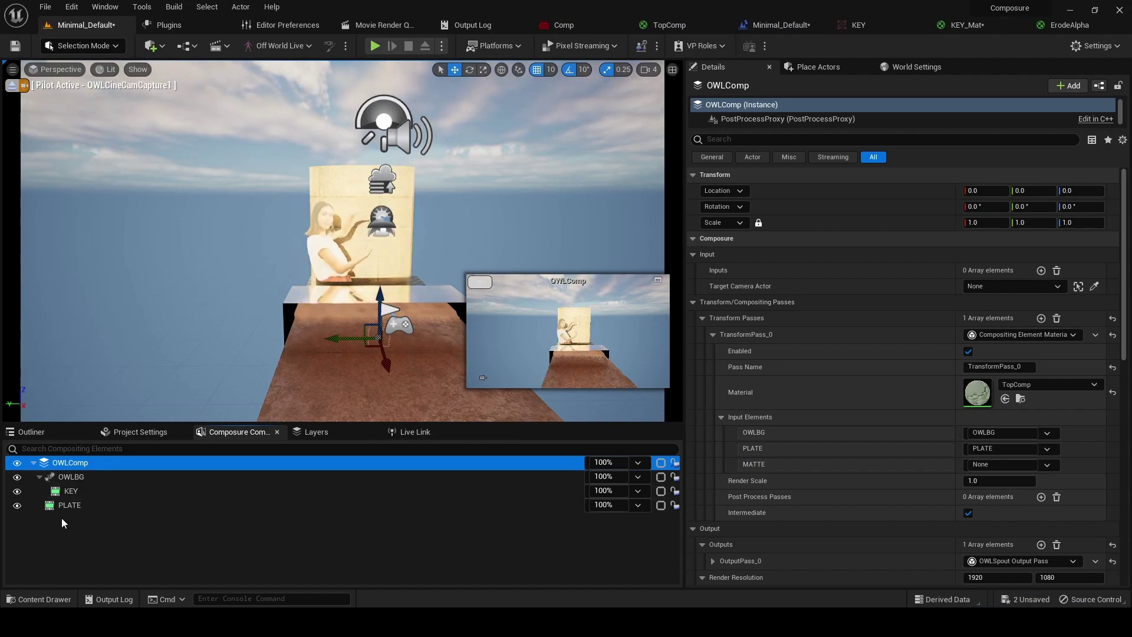
# - Review the settings of the PLATE, OWLBG and OWLComp compositing elements
pyautogui.click(103, 508)
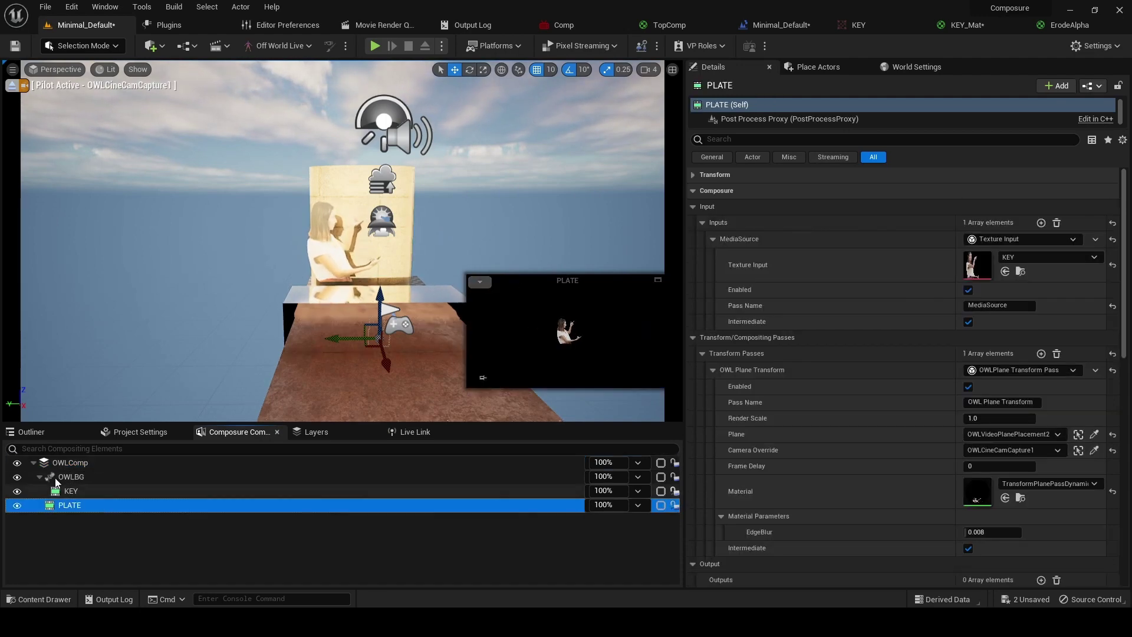
pyautogui.click(87, 478)
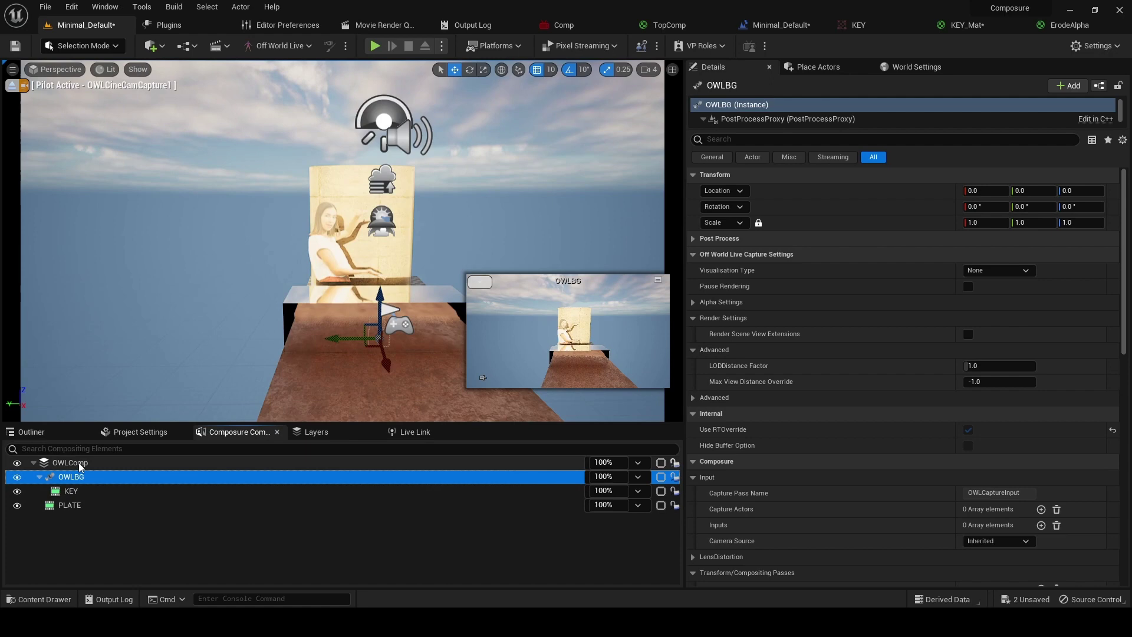
pyautogui.click(80, 466)
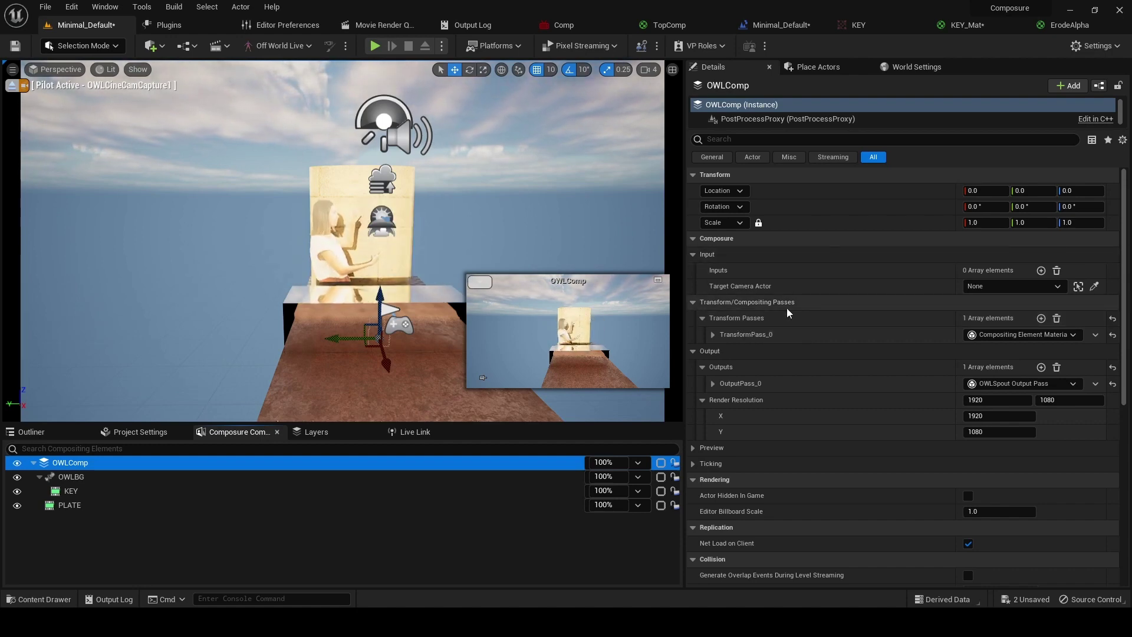
# - Create a new material named OWLComp for TransformPass_0 and open it in the material editor
pyautogui.click(713, 335)
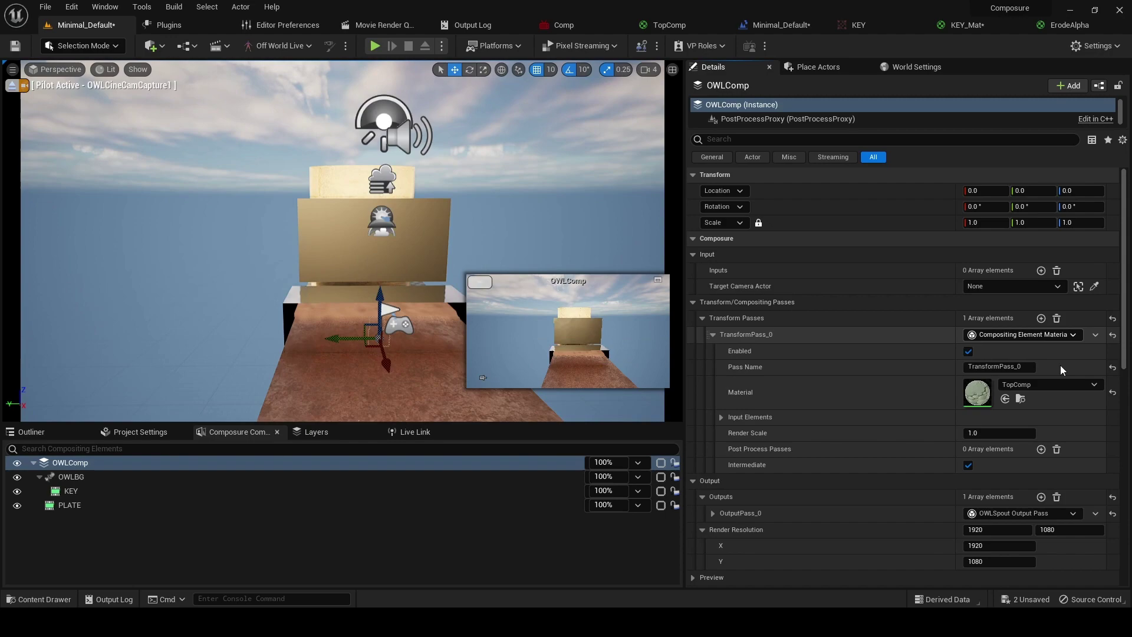
pyautogui.click(1031, 387)
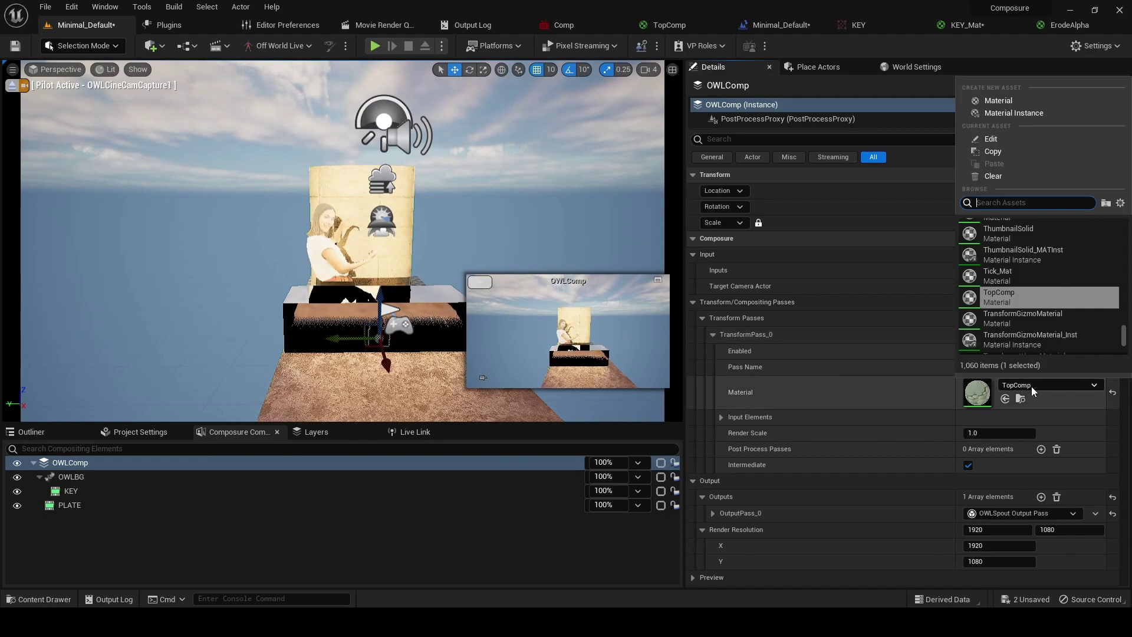
pyautogui.click(1009, 101)
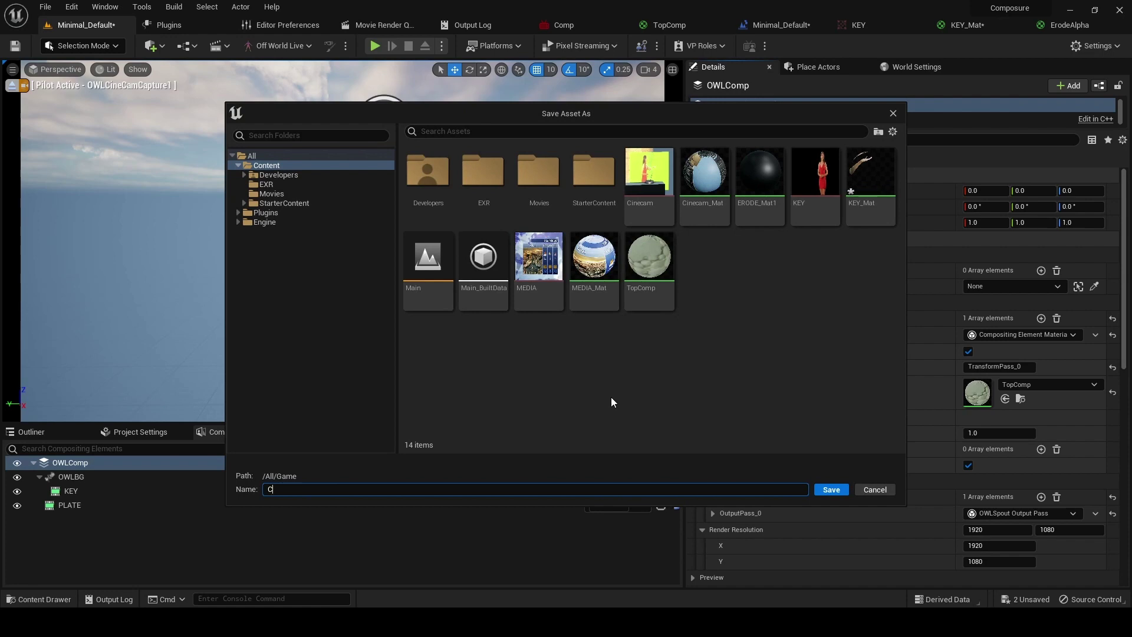
pyautogui.write('Comp')
pyautogui.press('BackSpace')
pyautogui.press('BackSpace')
pyautogui.press('BackSpace')
pyautogui.press('BackSpace')
pyautogui.press('BackSpace')
pyautogui.write('O')
pyautogui.click(832, 490)
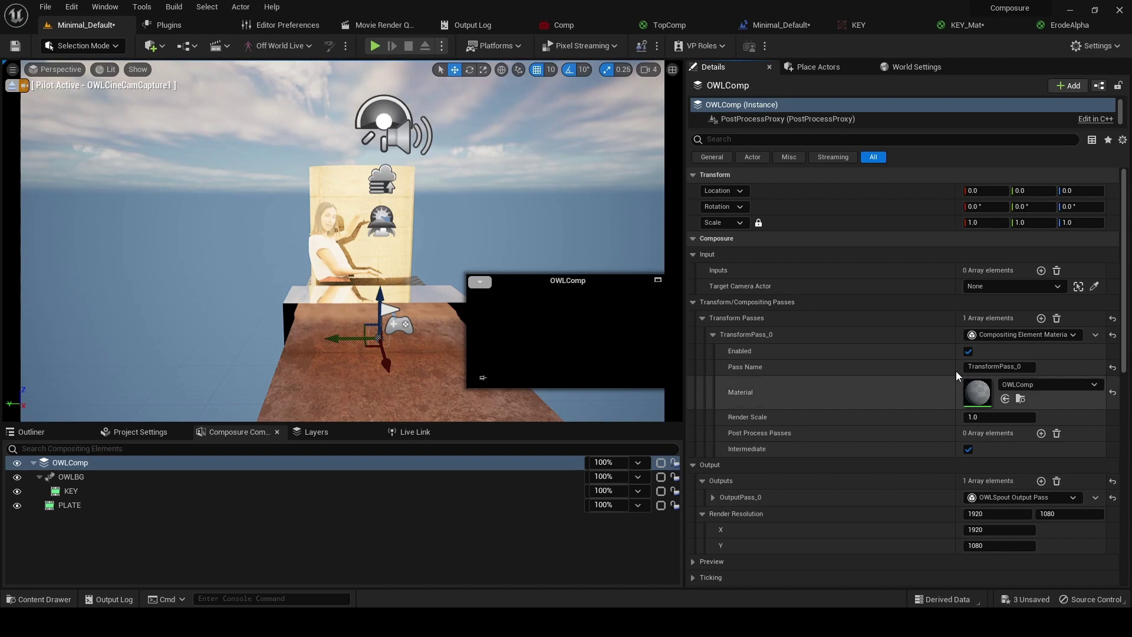
pyautogui.doubleClick(977, 395)
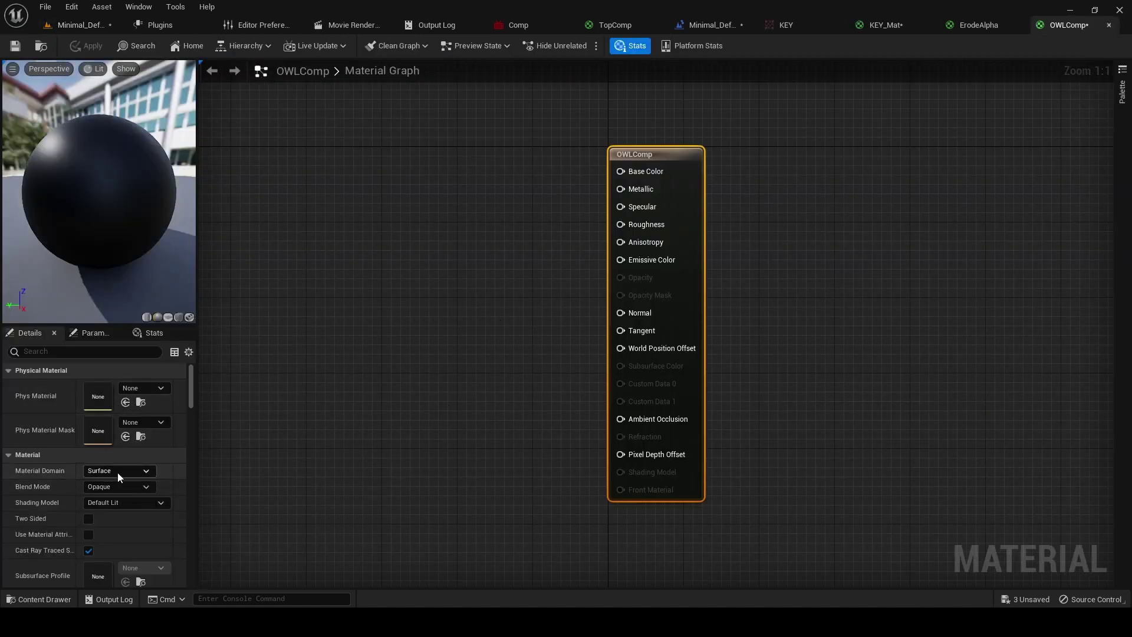
# - Set the Material Domain to Post Process and feed Emissive Color from a Composure Over node
pyautogui.click(121, 471)
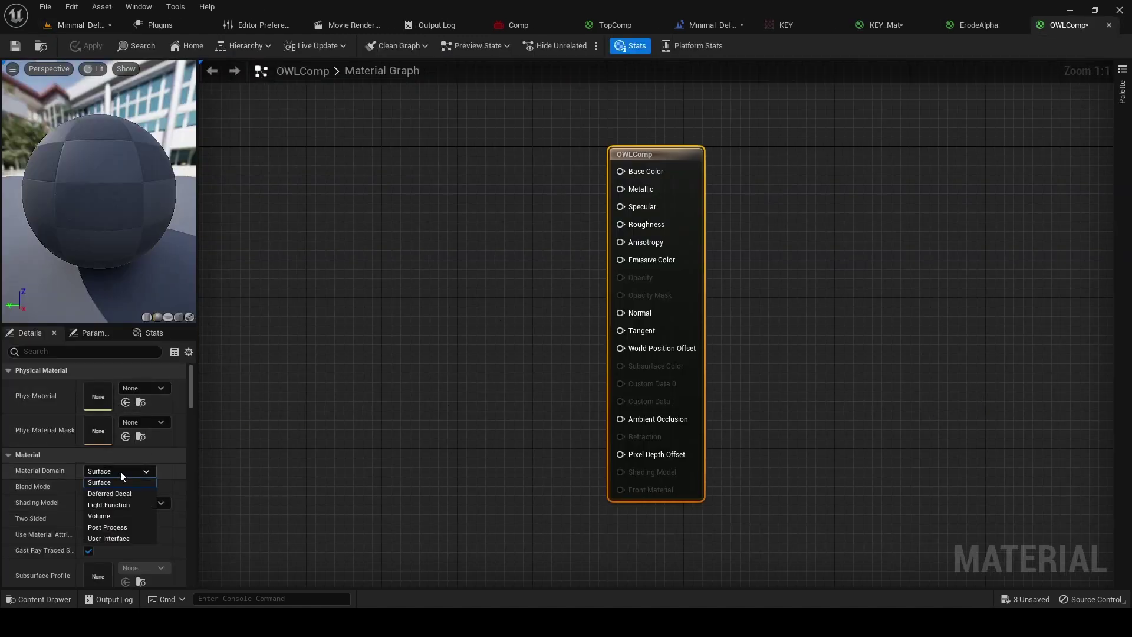
pyautogui.click(115, 528)
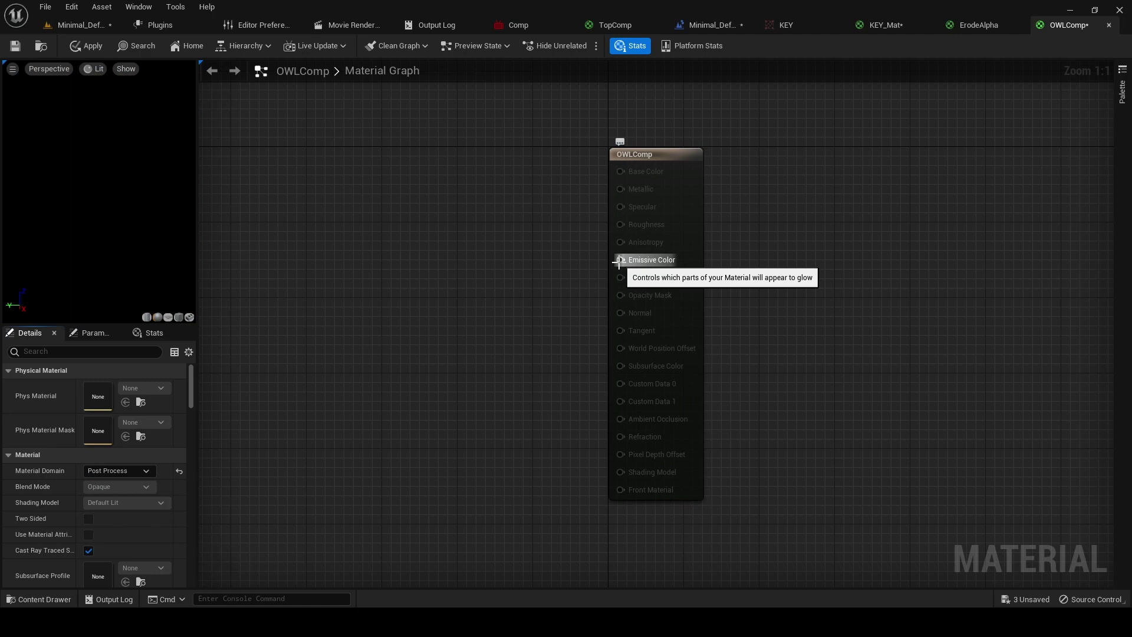
pyautogui.moveTo(616, 258); pyautogui.dragTo(433, 292)
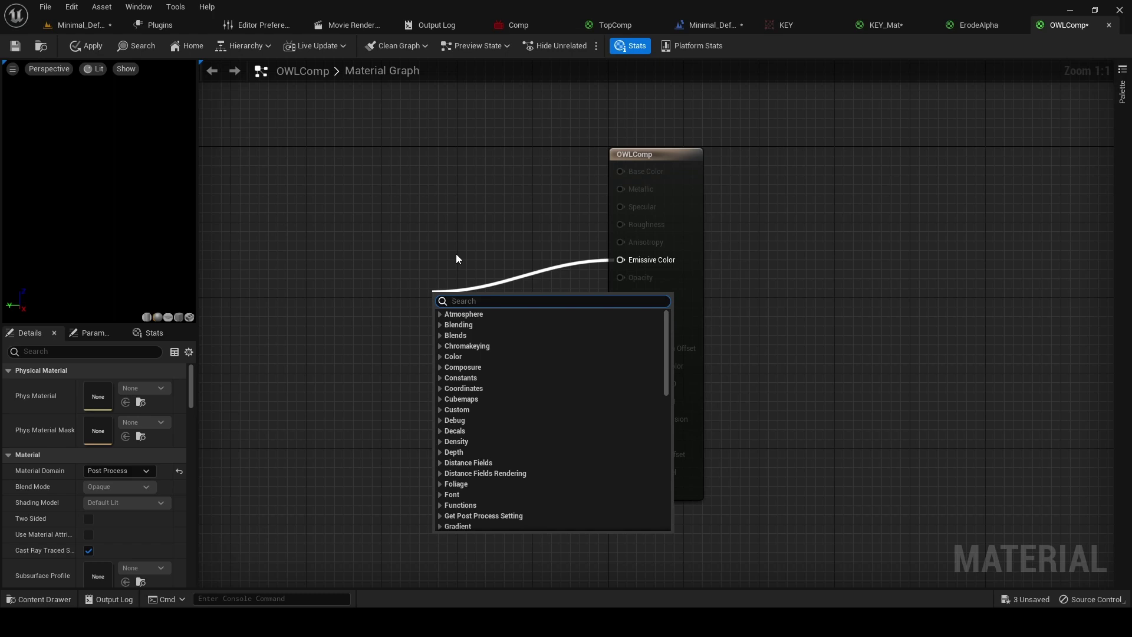
pyautogui.write('over')
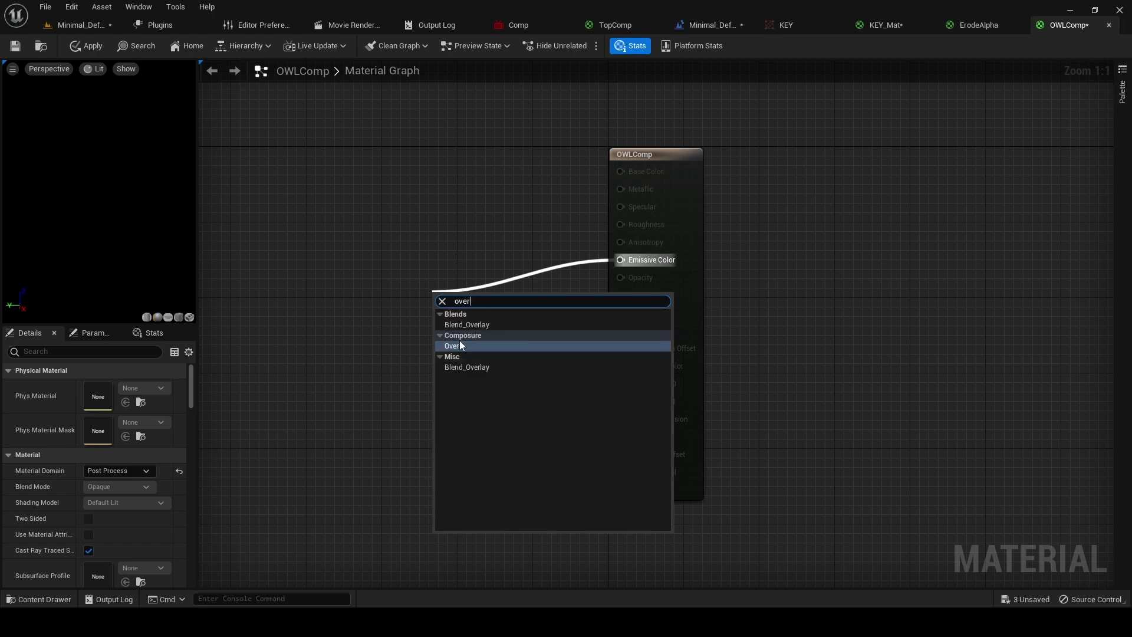
pyautogui.click(457, 346)
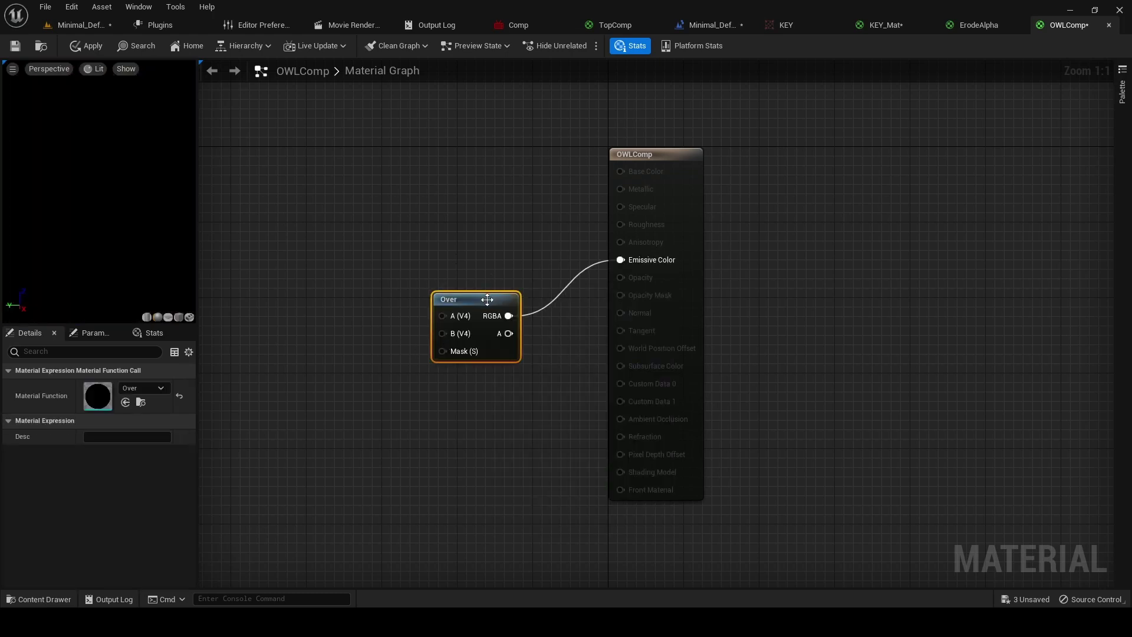
# - Add a TextureSampleParameter2D node with its RGBA wired into the Over node's B input
pyautogui.moveTo(487, 299); pyautogui.dragTo(474, 277)
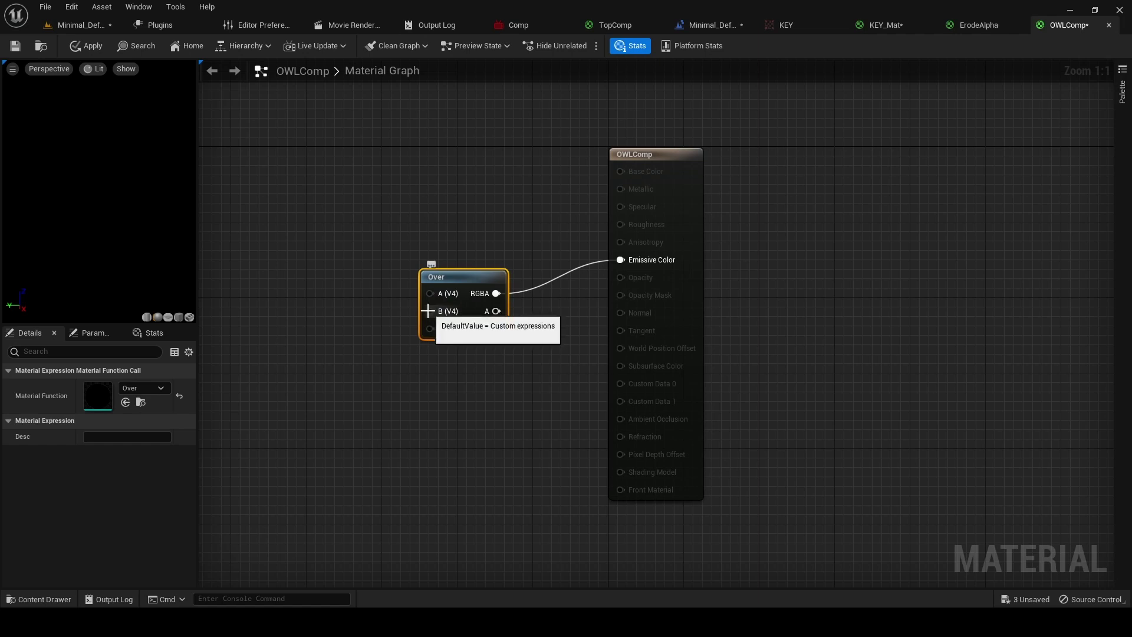
pyautogui.moveTo(427, 311); pyautogui.dragTo(309, 329)
pyautogui.write('t')
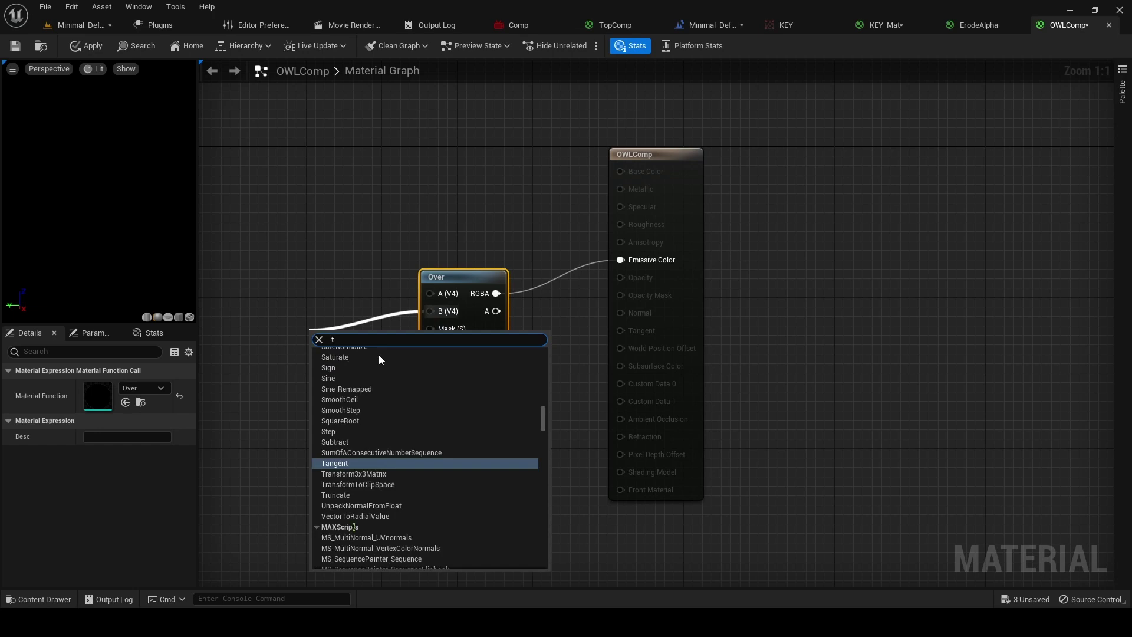
pyautogui.write('exture parame')
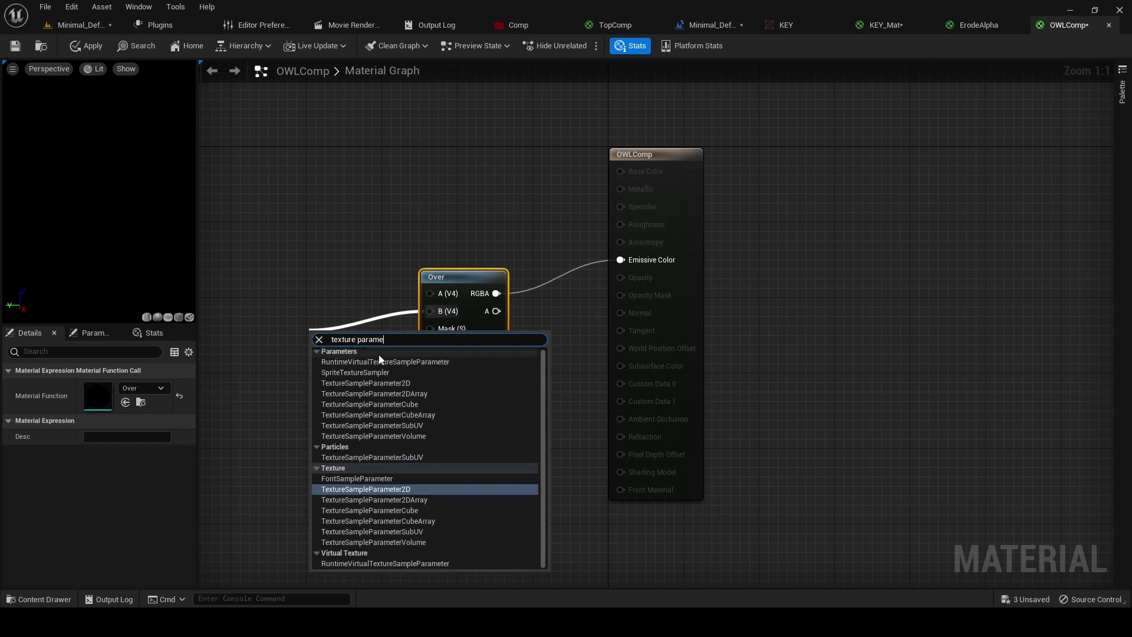
pyautogui.click(380, 489)
pyautogui.moveTo(359, 338); pyautogui.dragTo(282, 296)
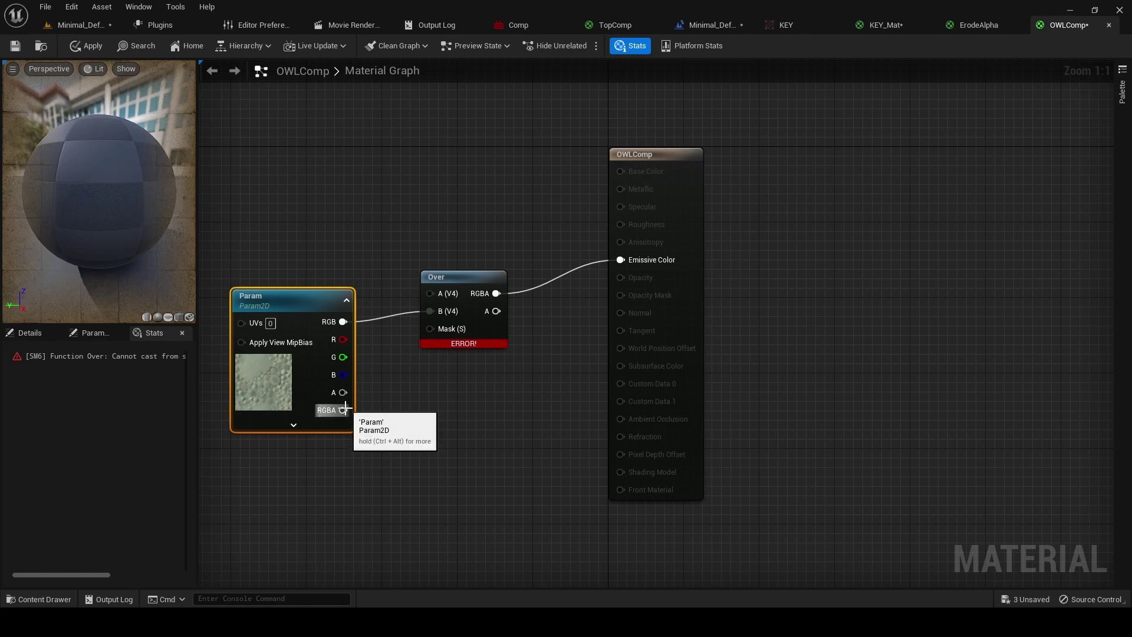
pyautogui.moveTo(344, 411); pyautogui.dragTo(428, 311)
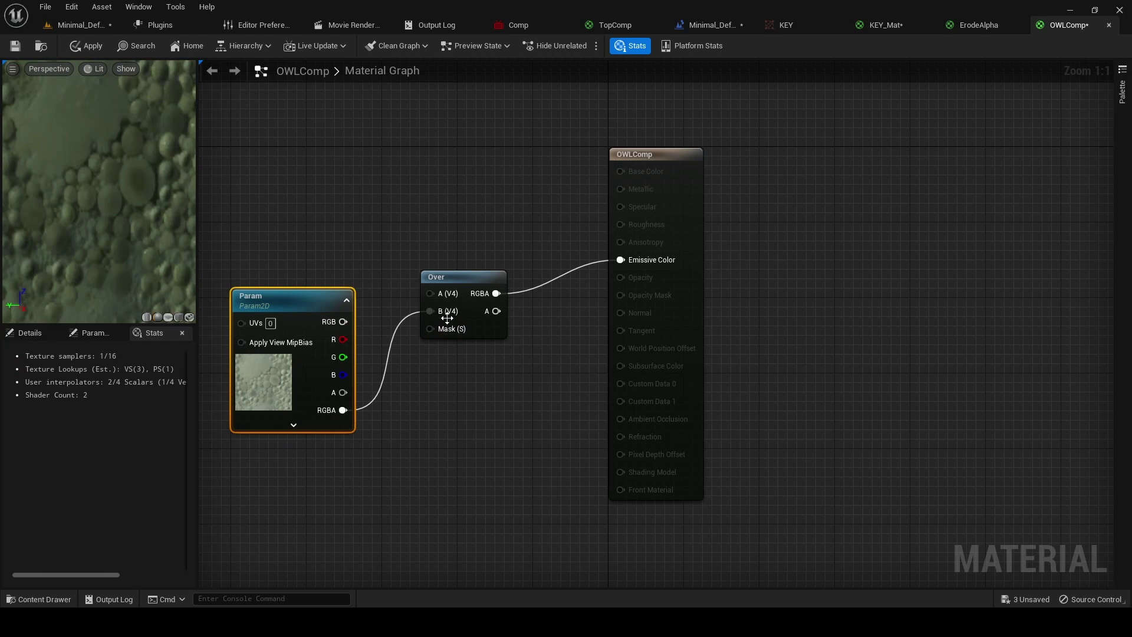
# - Name the texture parameter OWLBG in the Details panel
pyautogui.doubleClick(277, 295)
pyautogui.press('Return')
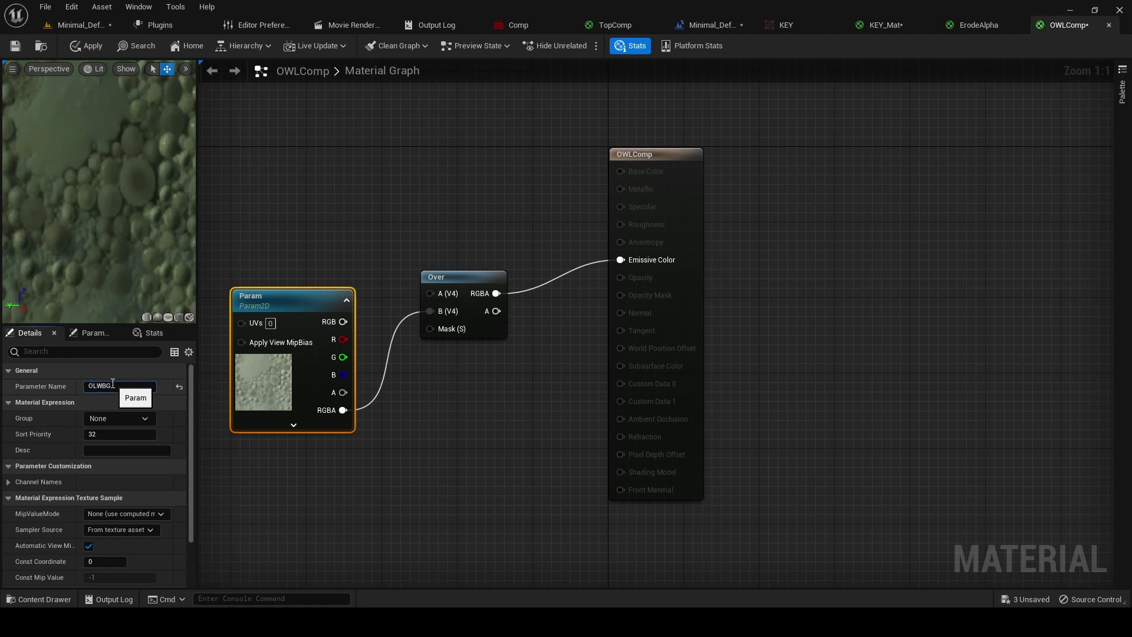
pyautogui.click(113, 385)
pyautogui.write('OLWBG')
pyautogui.press('Return')
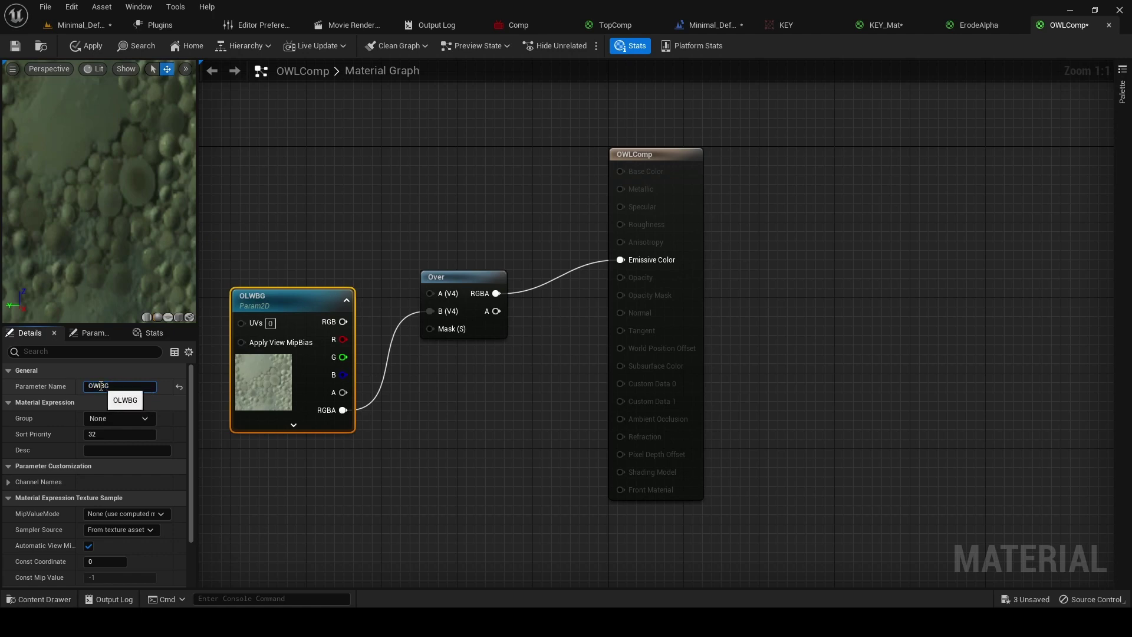
pyautogui.press('Return')
# - Duplicate the OWLBG node above the original and wire its RGBA into Over's A input
pyautogui.click(294, 294)
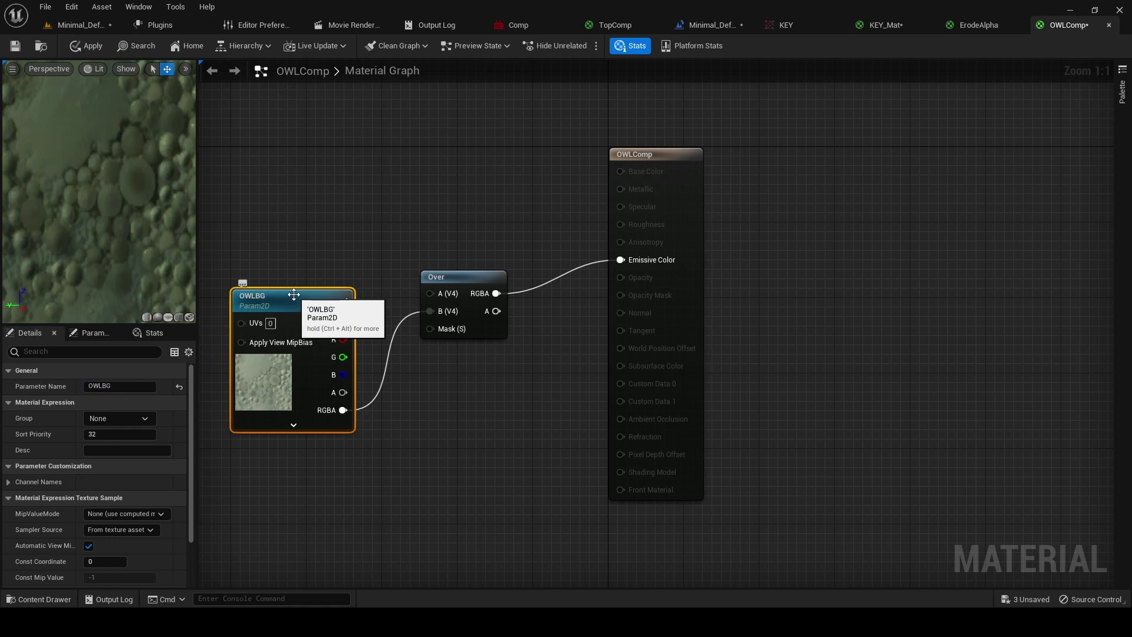
pyautogui.hotkey('ctrl', 'd')
pyautogui.moveTo(369, 303); pyautogui.dragTo(310, 126)
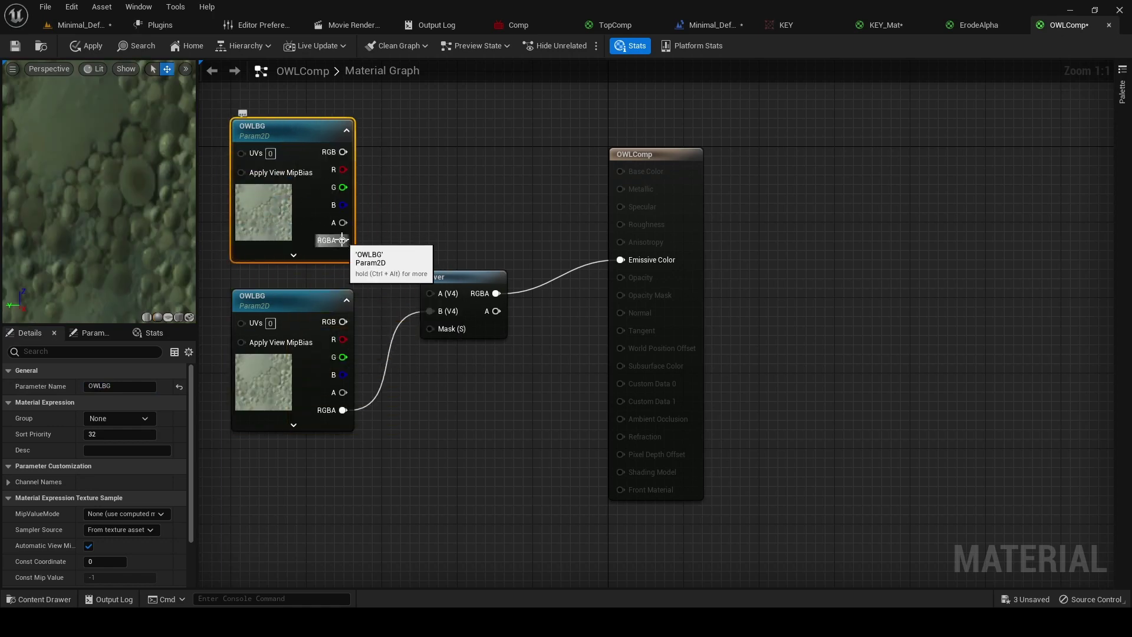
pyautogui.moveTo(342, 240); pyautogui.dragTo(425, 292)
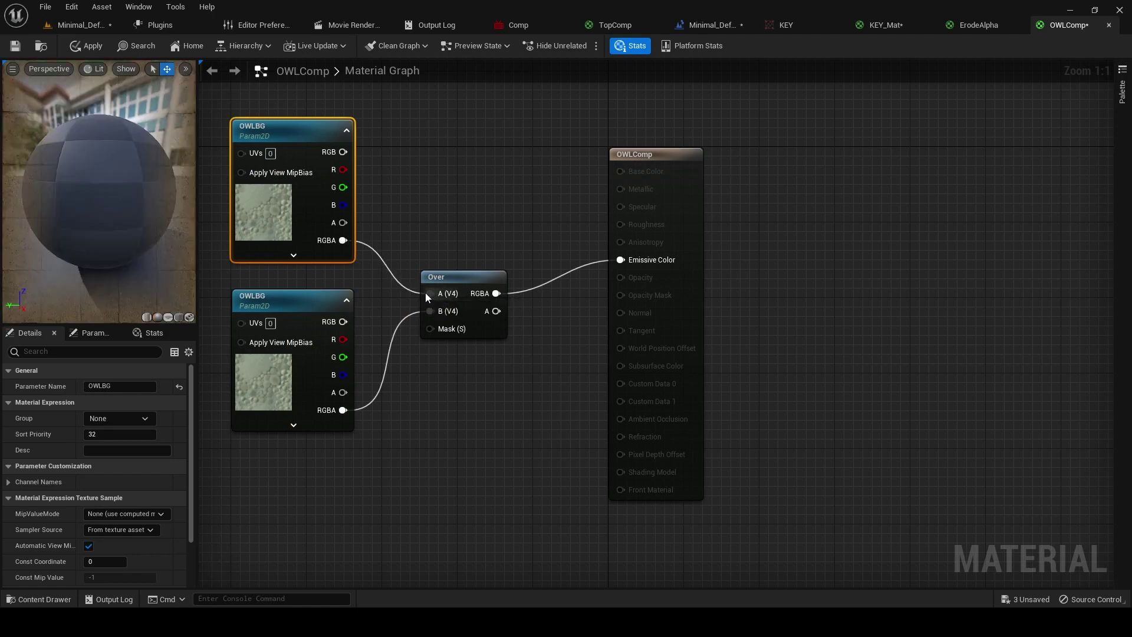
# - Rename the copied parameter to PLATE and apply the material changes
pyautogui.click(123, 387)
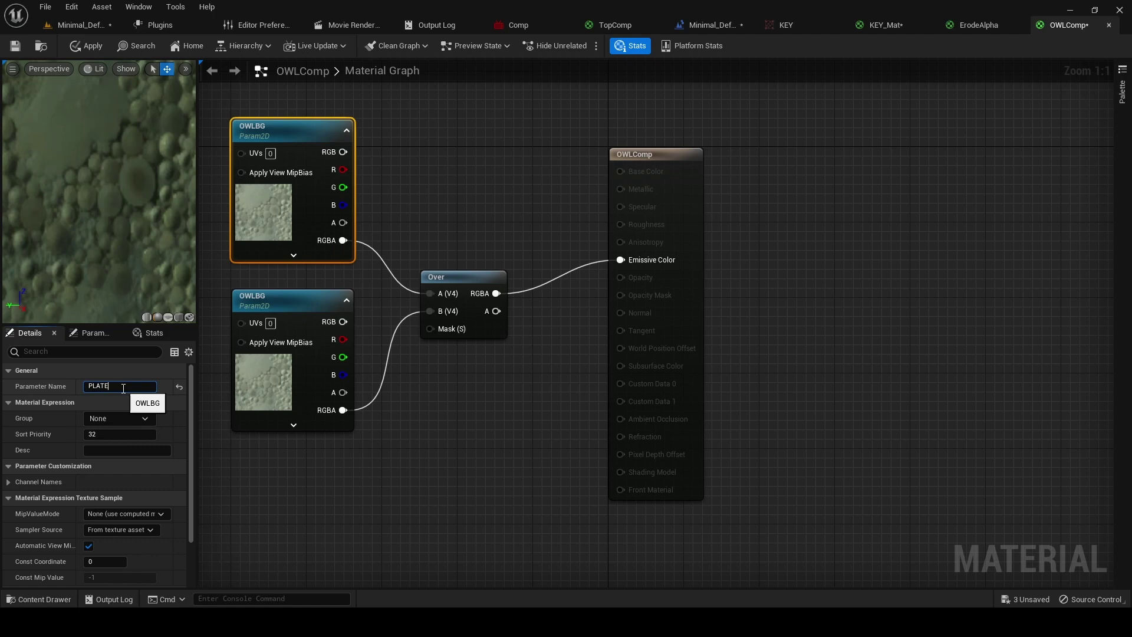
pyautogui.write('PLATE')
pyautogui.press('Return')
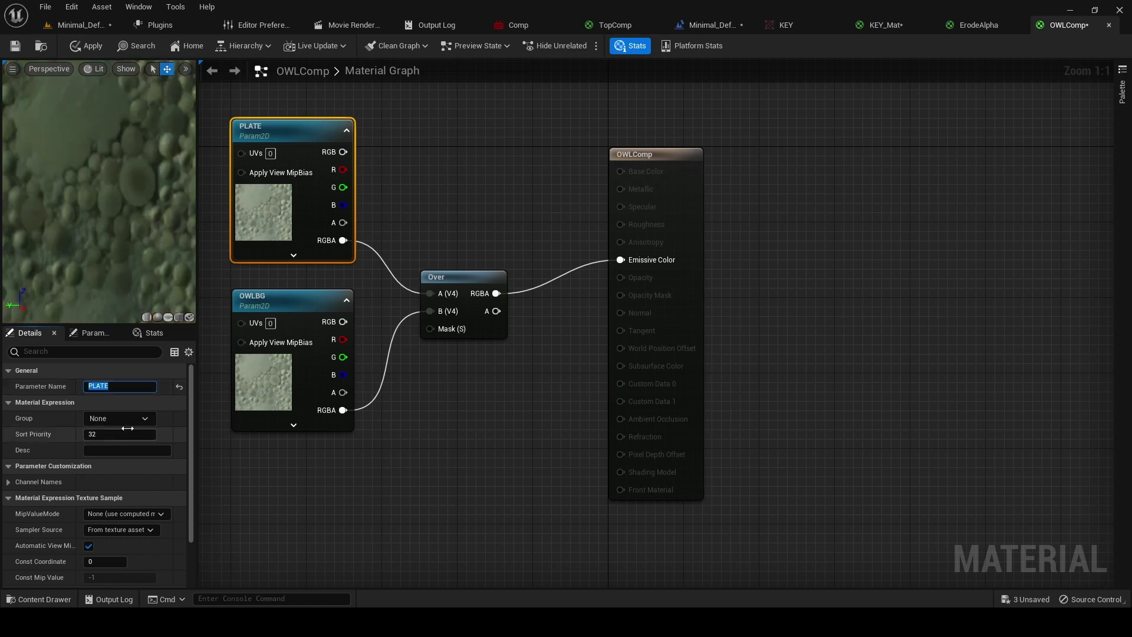
pyautogui.click(83, 48)
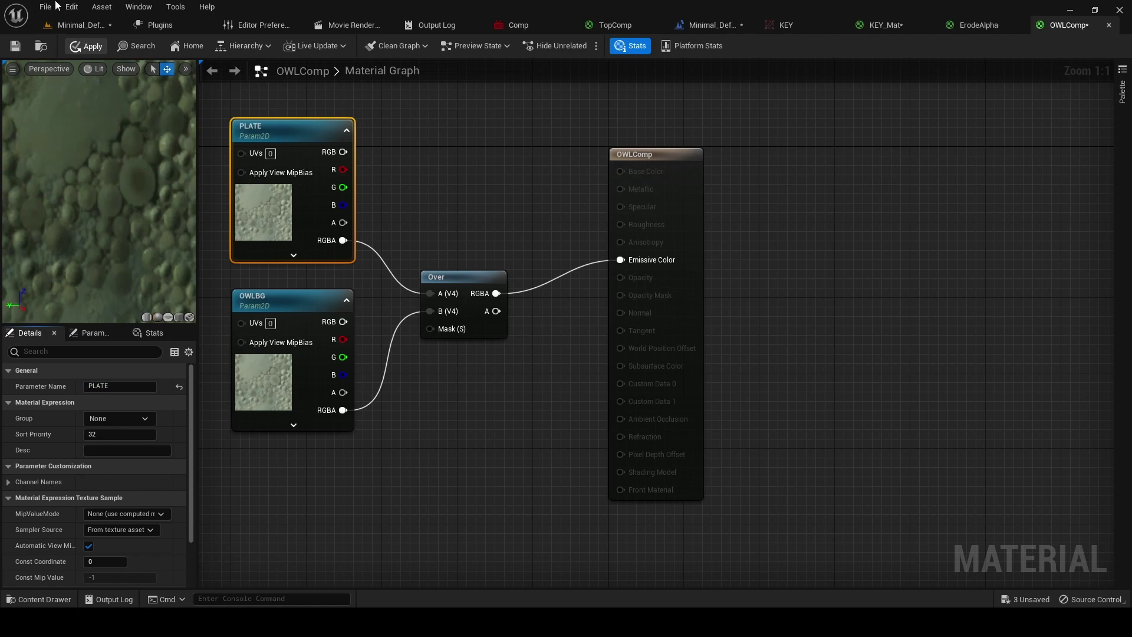
# - Back in the Minimal_Default level, confirm PLATE and OWLBG as inputs and enlarge the OWLComp preview
pyautogui.click(76, 30)
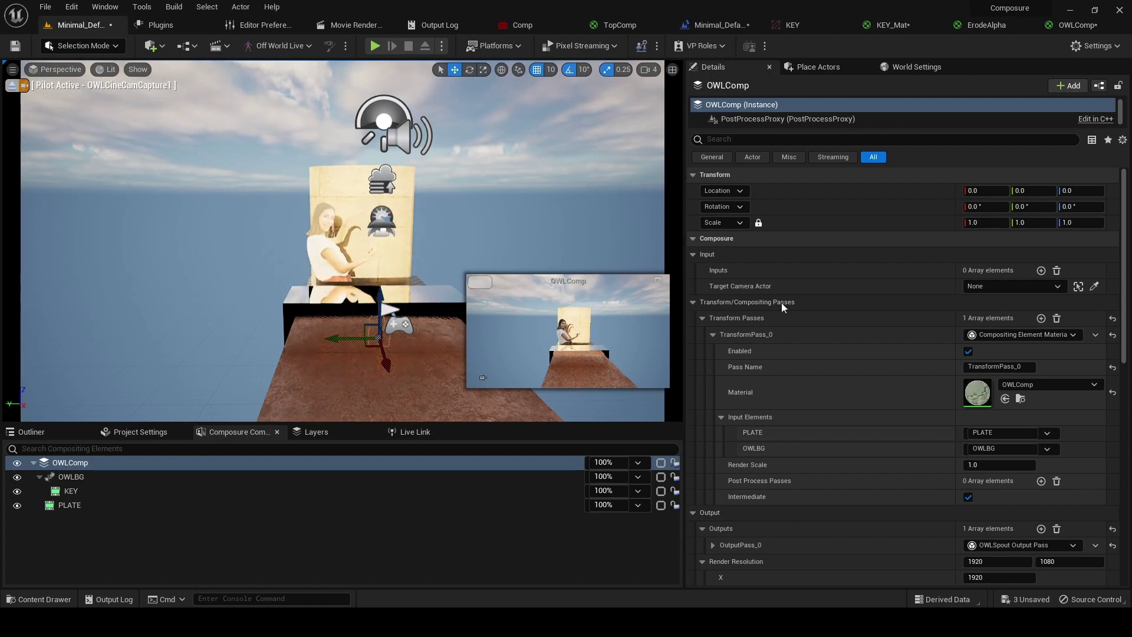
pyautogui.scroll(-2, 841, 367)
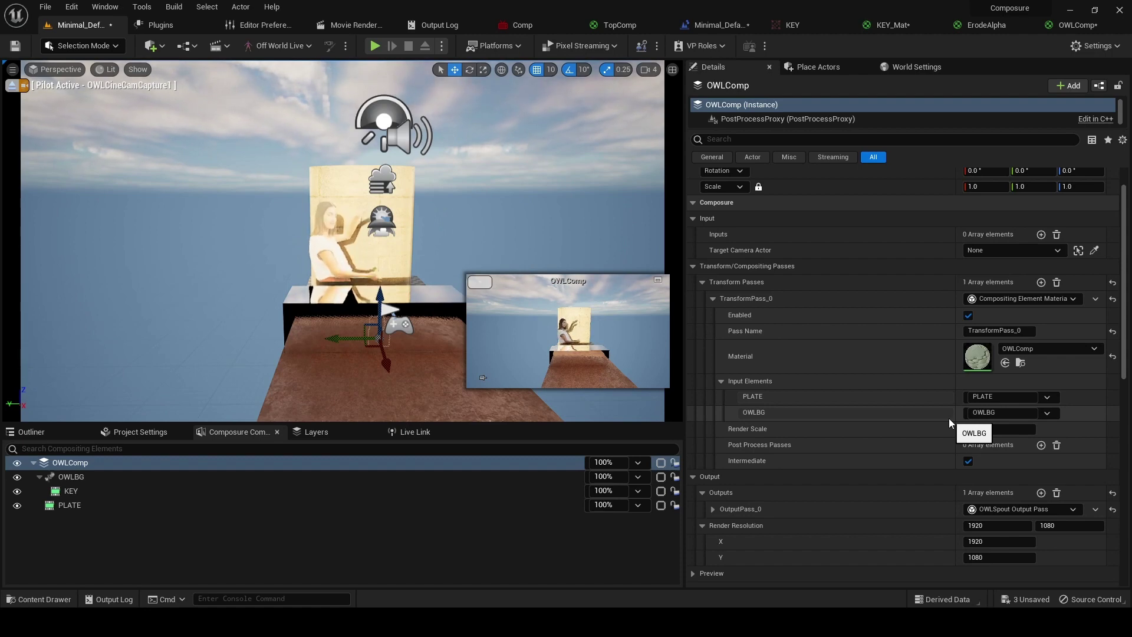
pyautogui.click(1049, 398)
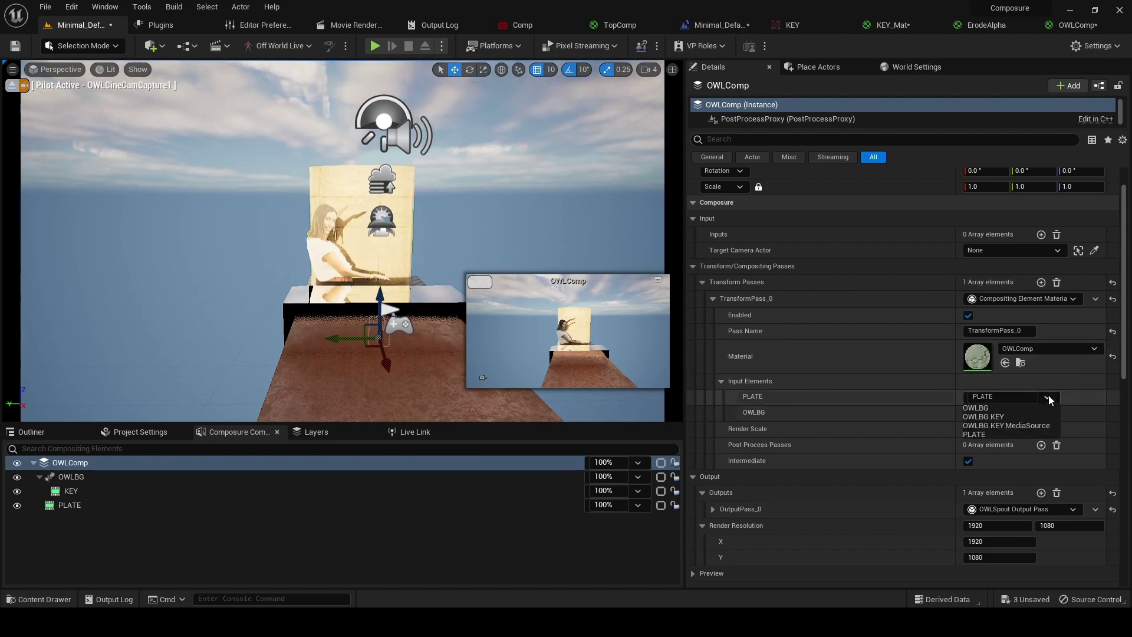
pyautogui.click(1049, 397)
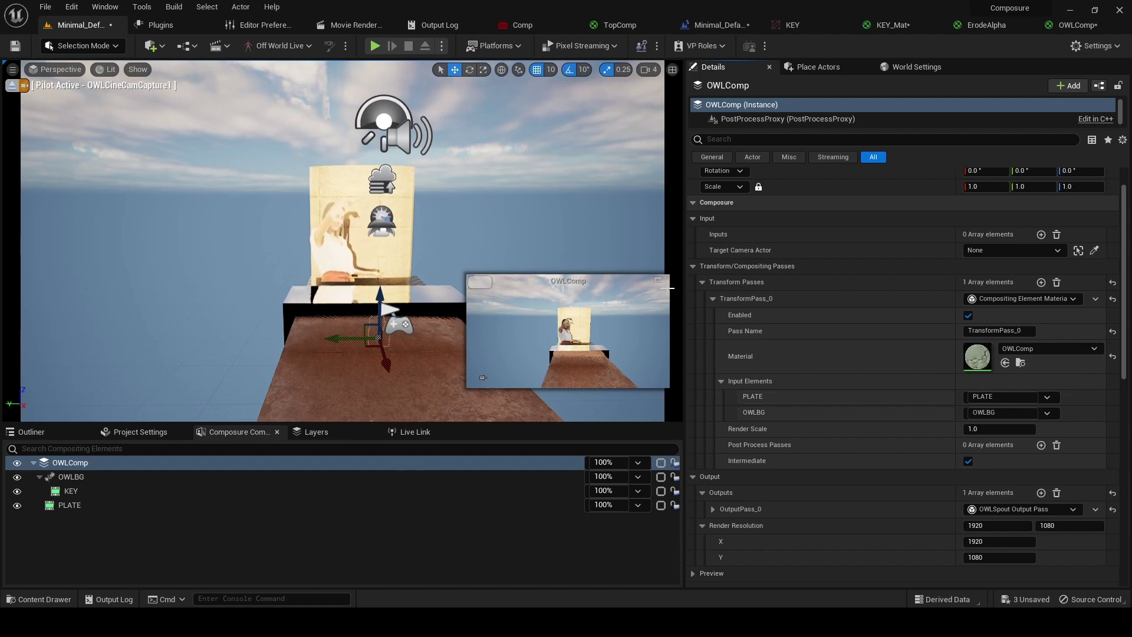
pyautogui.click(659, 280)
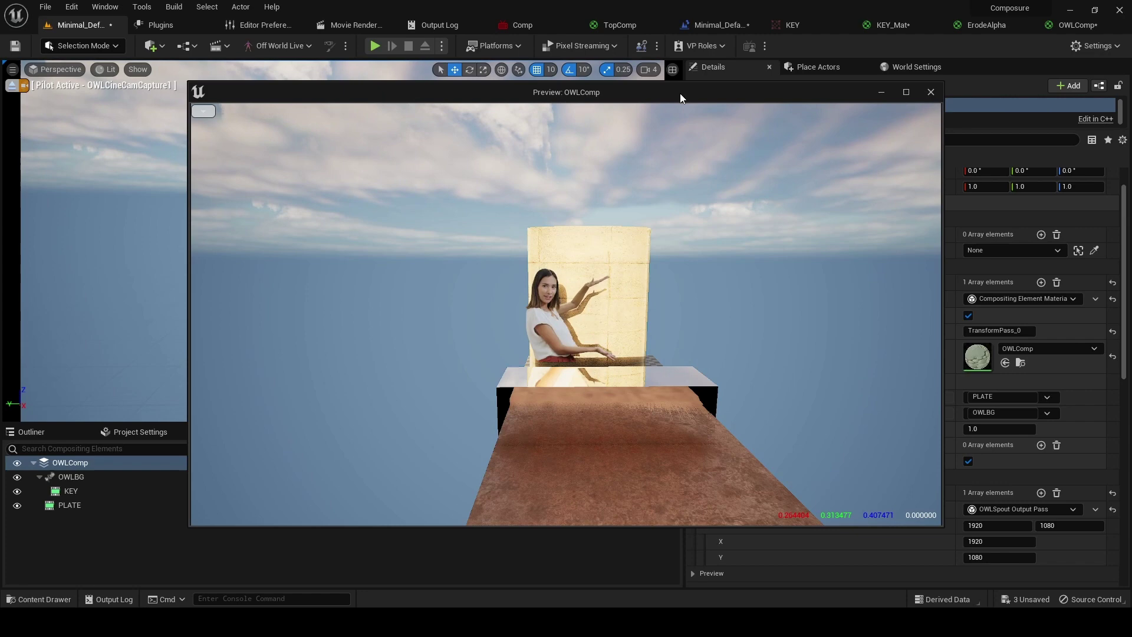
# - Drag the video plane down along Z so the presenter sits lower behind the desk
pyautogui.moveTo(680, 93); pyautogui.dragTo(855, 174)
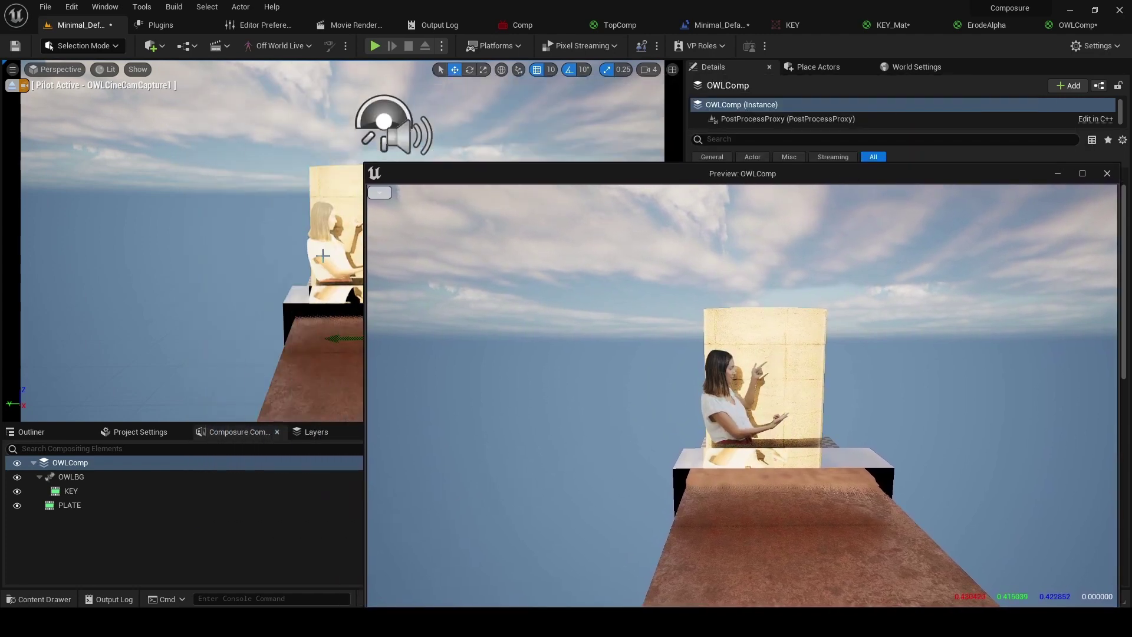
pyautogui.click(322, 255)
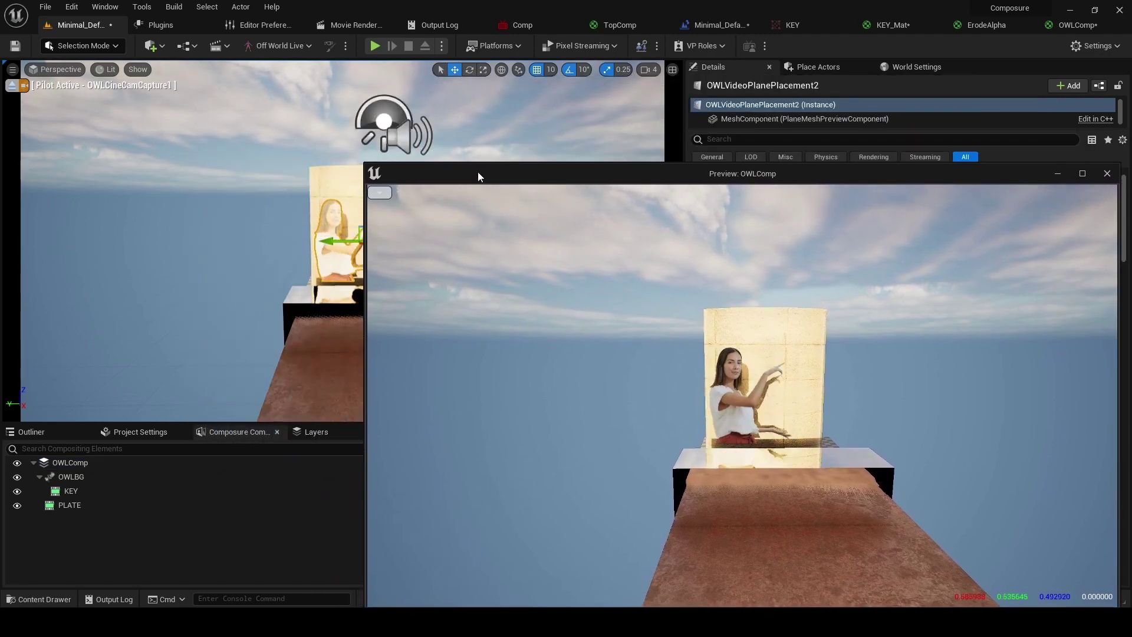
pyautogui.moveTo(469, 171); pyautogui.dragTo(489, 173)
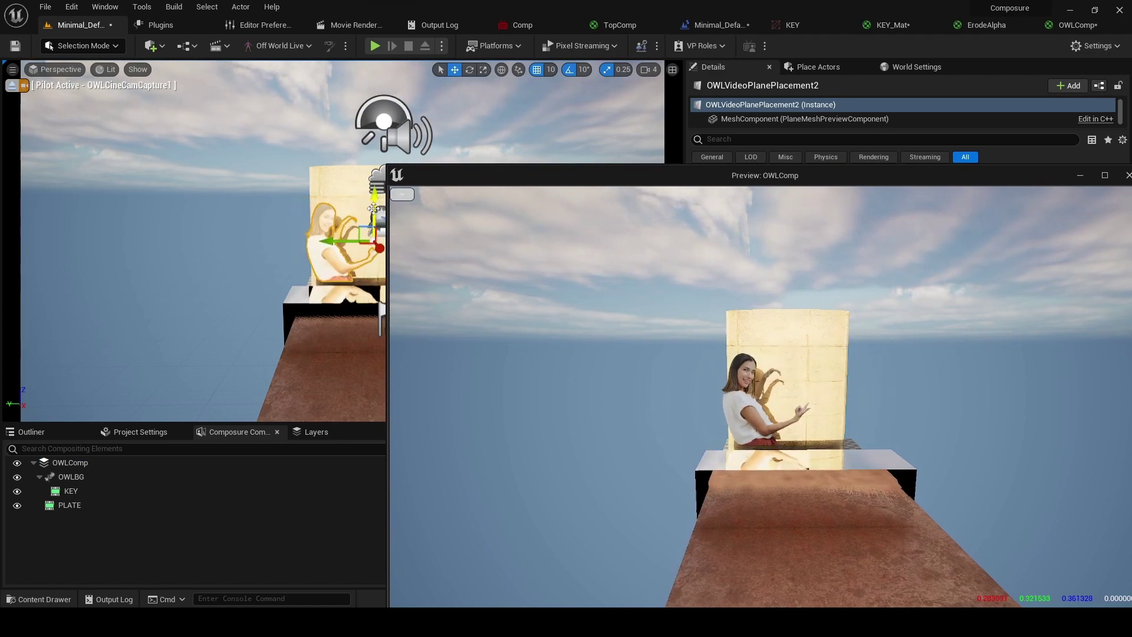
pyautogui.moveTo(373, 208)
pyautogui.mouseDown()
pyautogui.moveTo(372, 221)
pyautogui.moveTo(374, 205)
pyautogui.mouseUp()
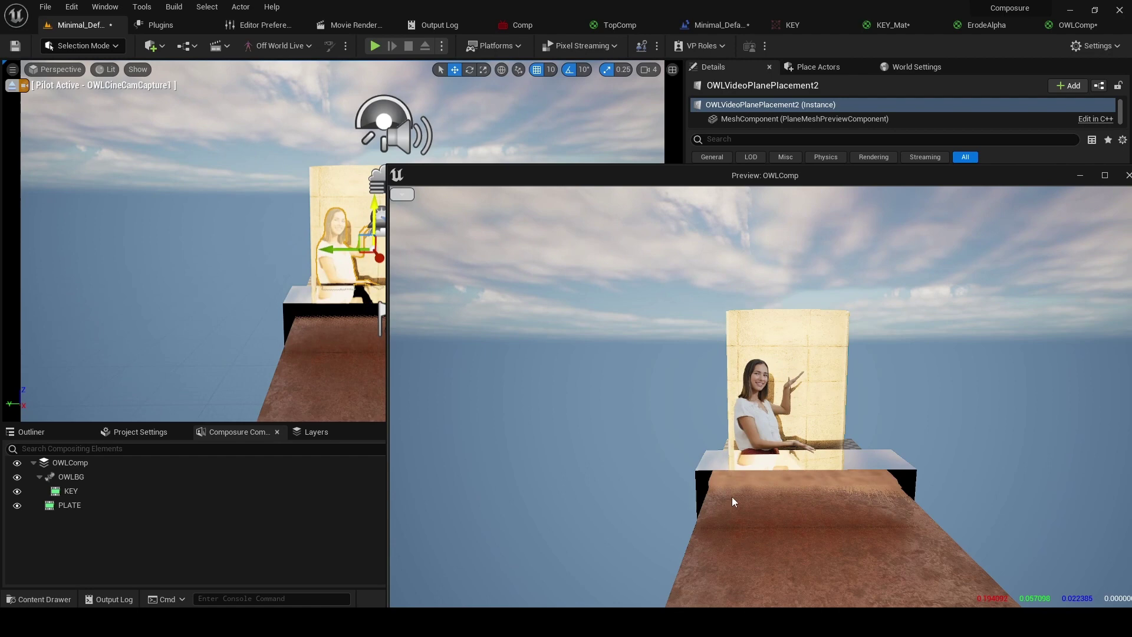
pyautogui.moveTo(824, 174); pyautogui.dragTo(680, 113)
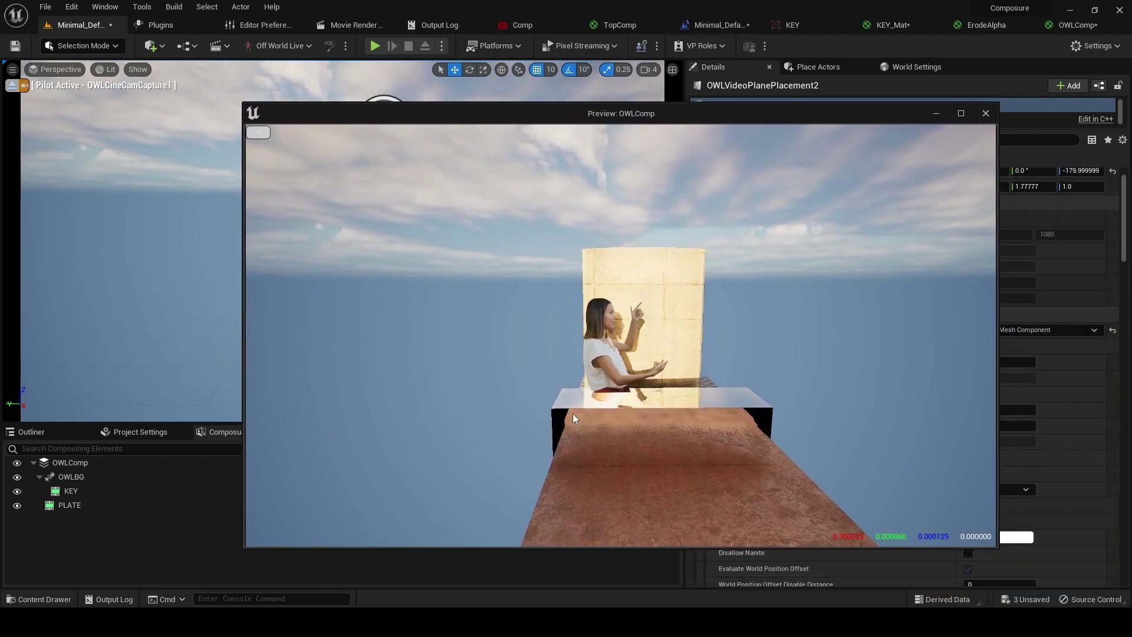